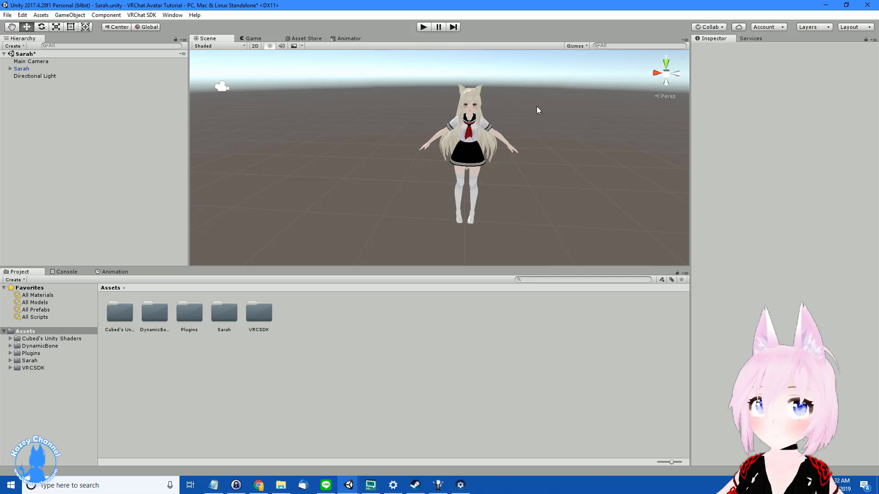
middle_click_drag(536, 107, 536, 120)
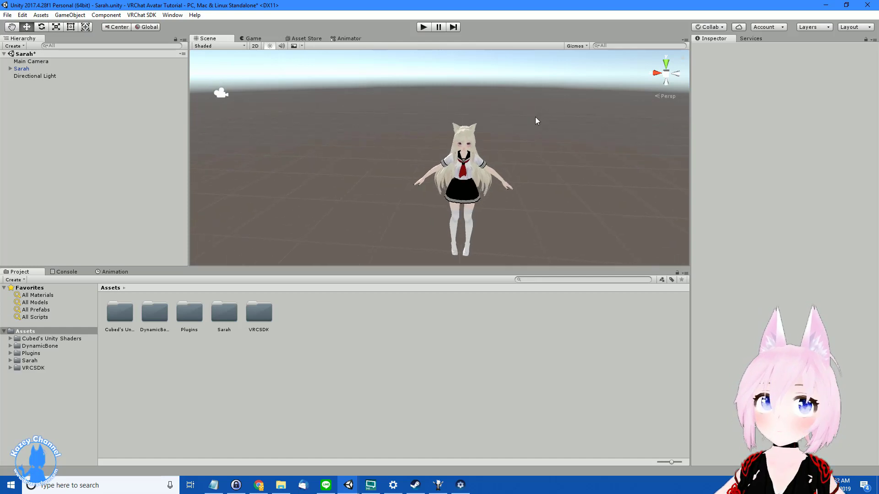
mouse_move(490, 176)
middle_mouse_down()
mouse_move(490, 169)
mouse_move(493, 183)
middle_mouse_up()
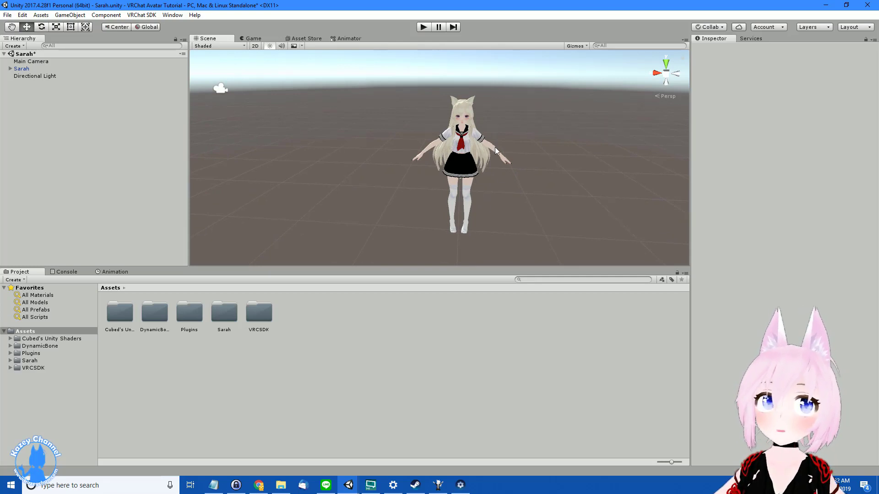
left_click_drag(444, 126, 418, 78, "alt")
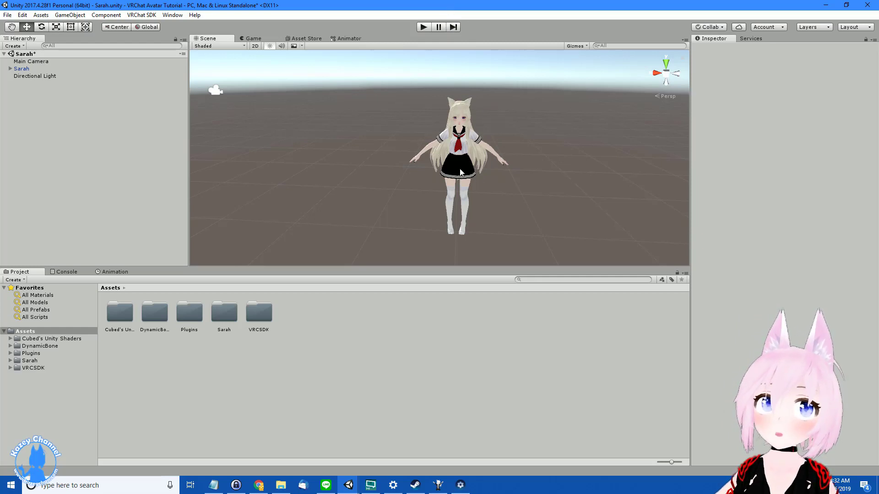
Shrink the Unity window to reveal the desktop and view Sarah.png from the Pictures folder
double_click(459, 11)
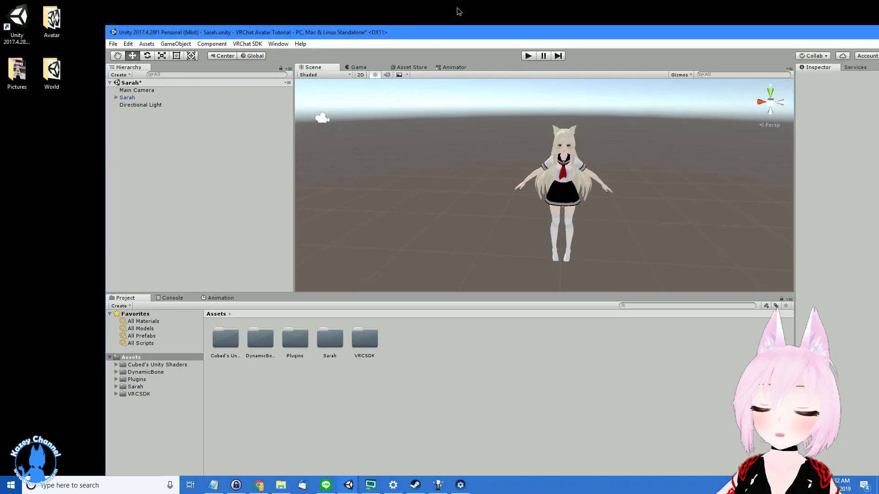
double_click(18, 71)
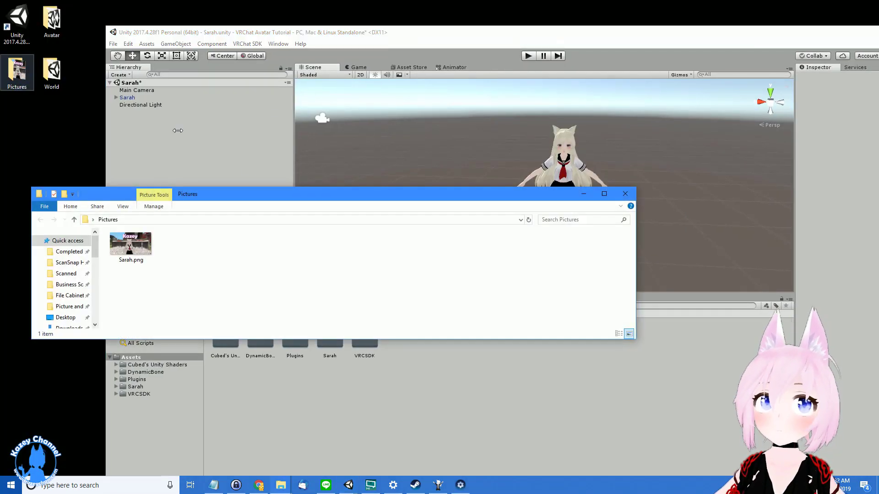
left_click(139, 260)
double_click(139, 260)
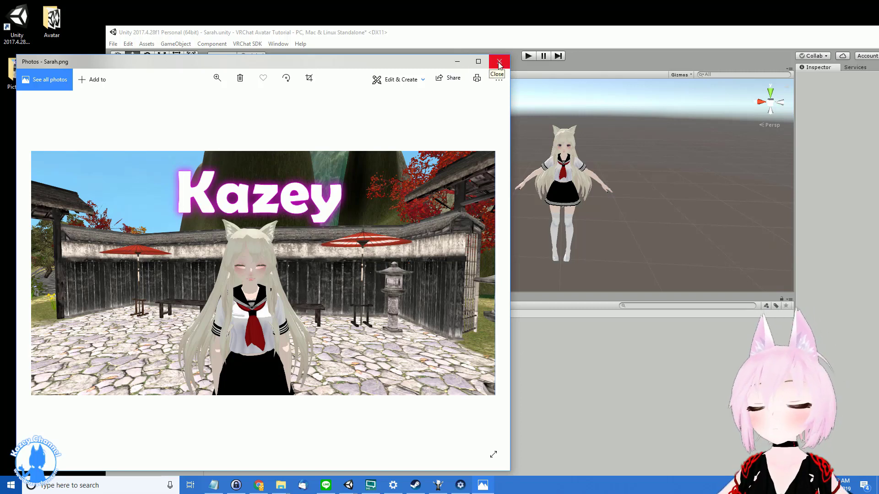
Return to Unity and create a folder named Avatar Profile Pics in the project's Assets
left_click(611, 51)
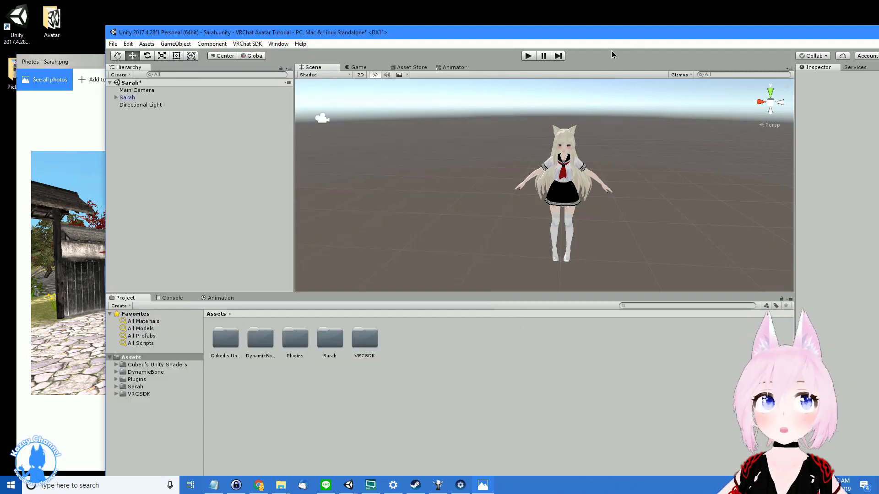
right_click(470, 347)
left_click(126, 357)
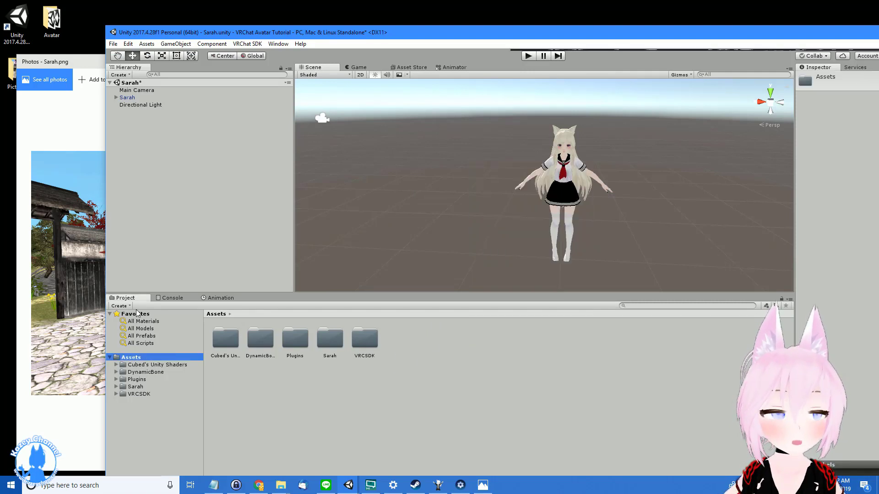
right_click(398, 351)
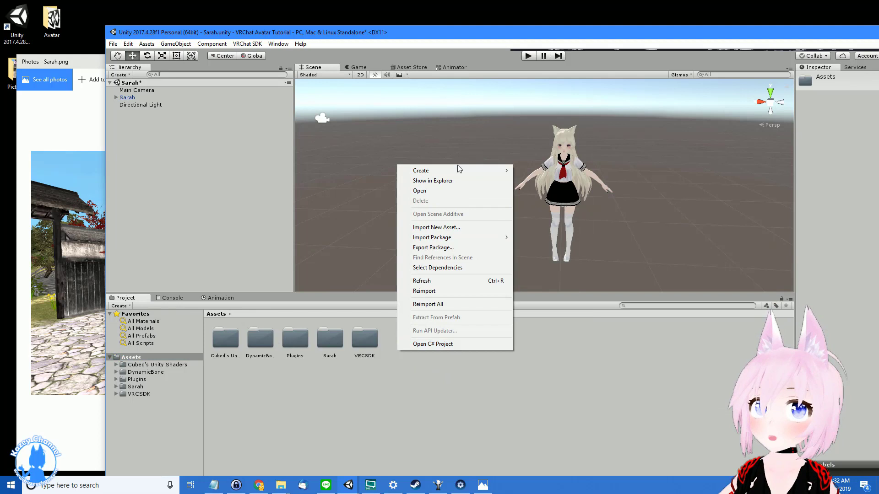
mouse_move(463, 171)
left_click(530, 170)
type("A")
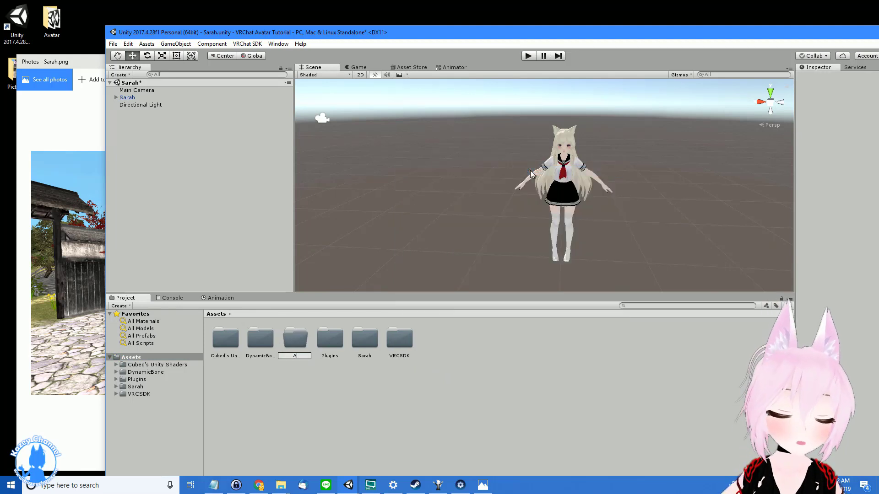
type("vatar Pr")
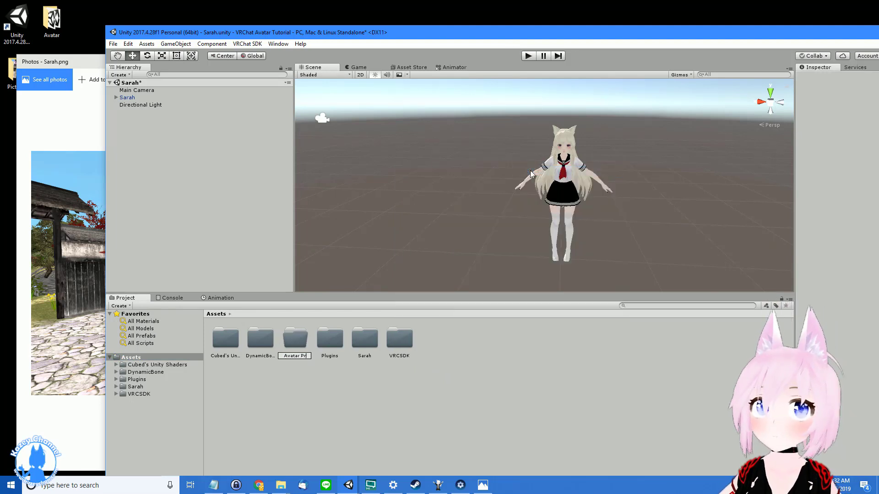
type("ofile Pics")
key("Return")
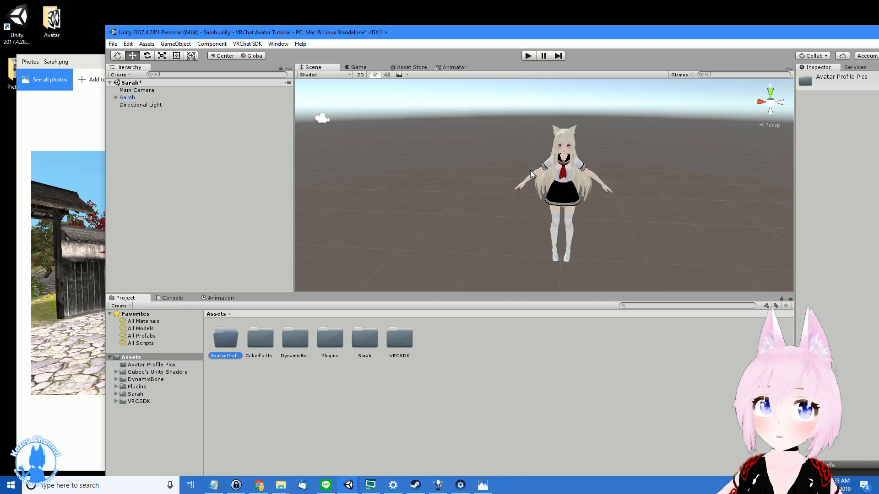
Import Sarah.png from the desktop Pictures folder into the Avatar Profile Pics folder and close the image and folder windows
double_click(225, 343)
left_click(74, 95)
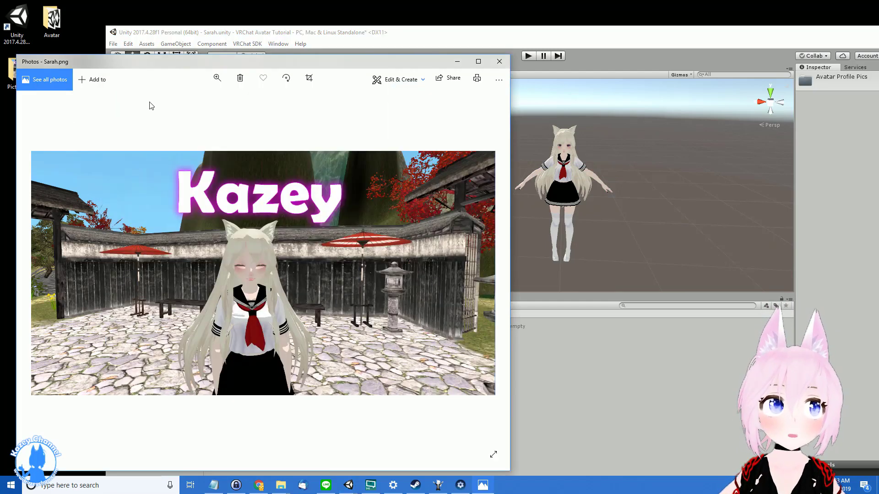
left_click(499, 61)
double_click(20, 71)
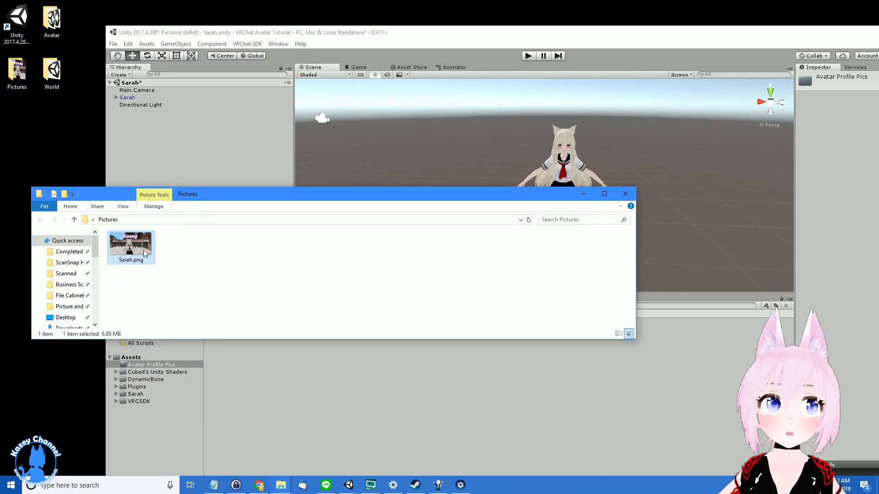
left_click_drag(360, 435, 357, 432)
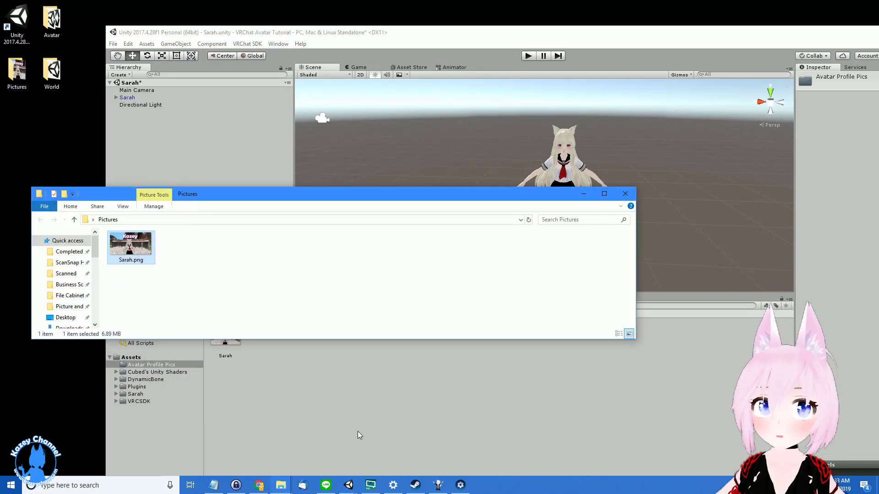
left_click(625, 193)
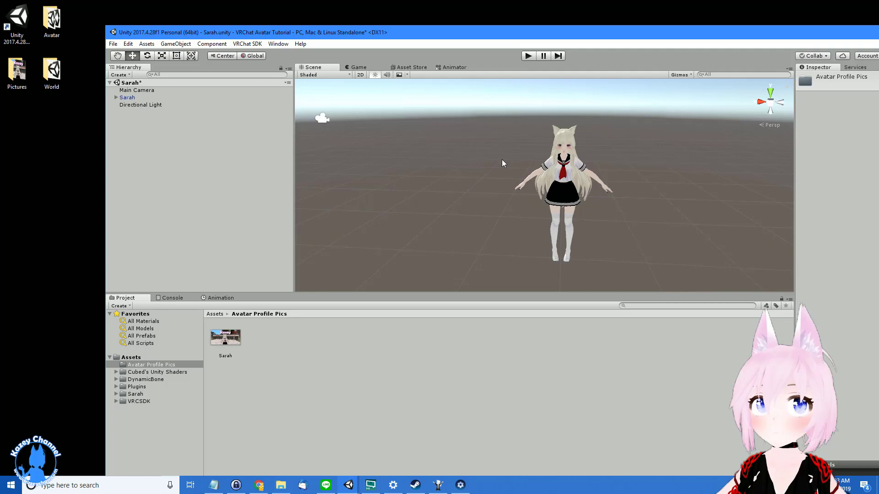
Add a 3D Plane at the scene's root level and maximize the editor window
scroll(483, 145, "down", 4)
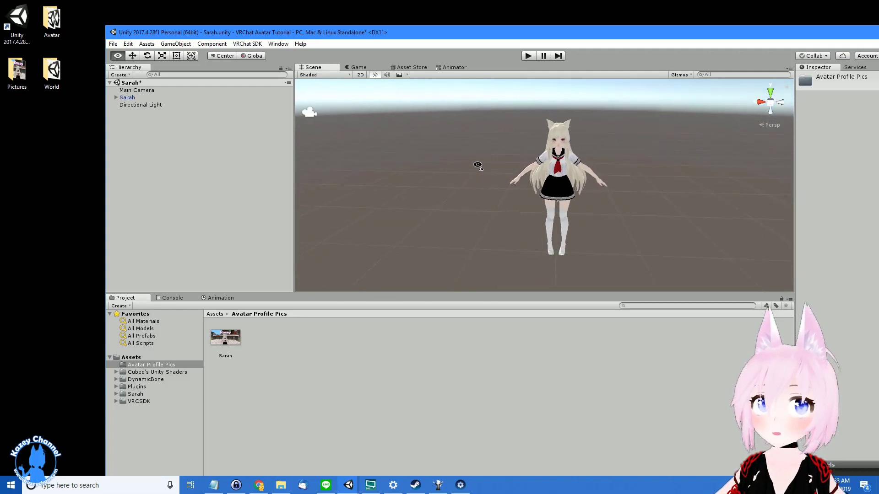
scroll(531, 173, "up", 2)
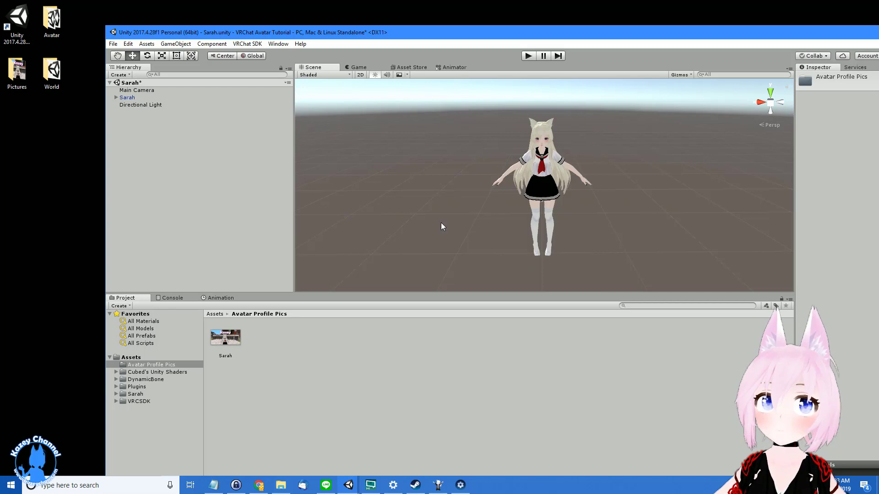
left_click(174, 45)
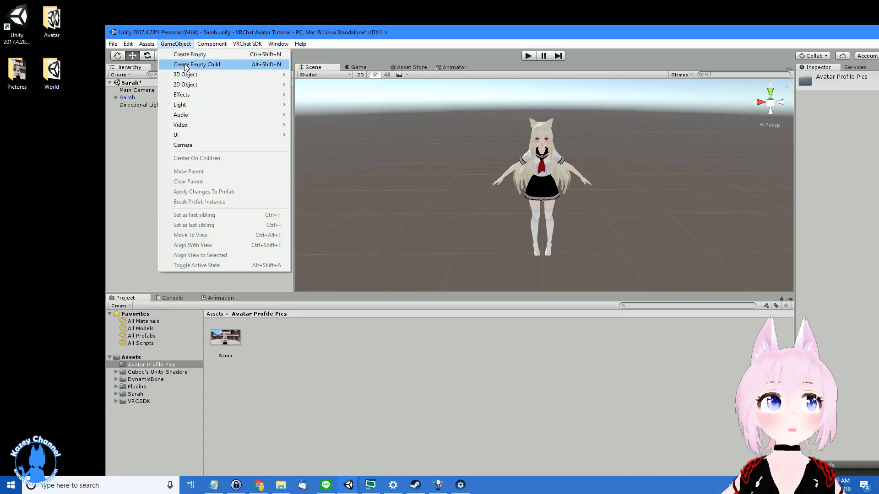
mouse_move(255, 77)
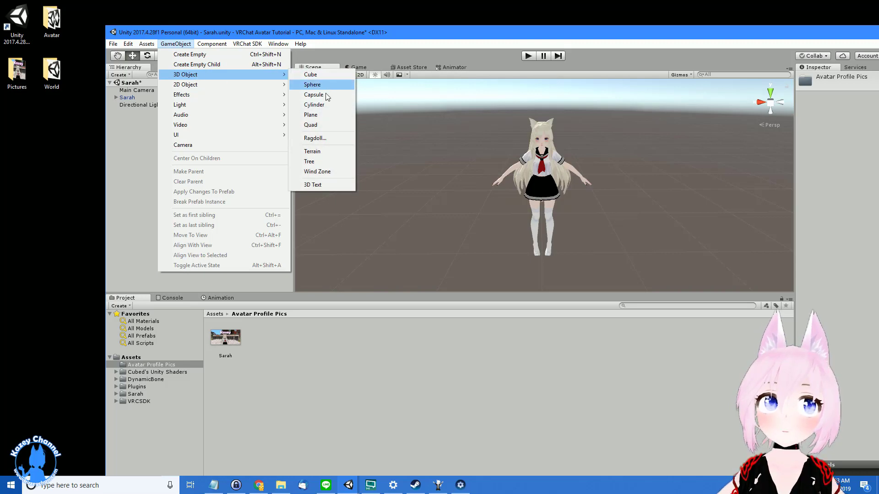
left_click(325, 115)
double_click(413, 35)
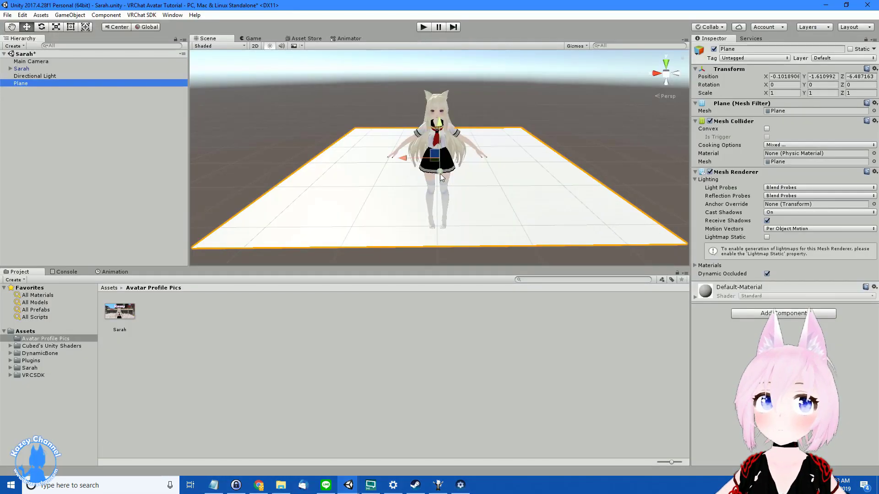
Set the plane's X rotation to 90 so it stands upright
left_click(525, 218)
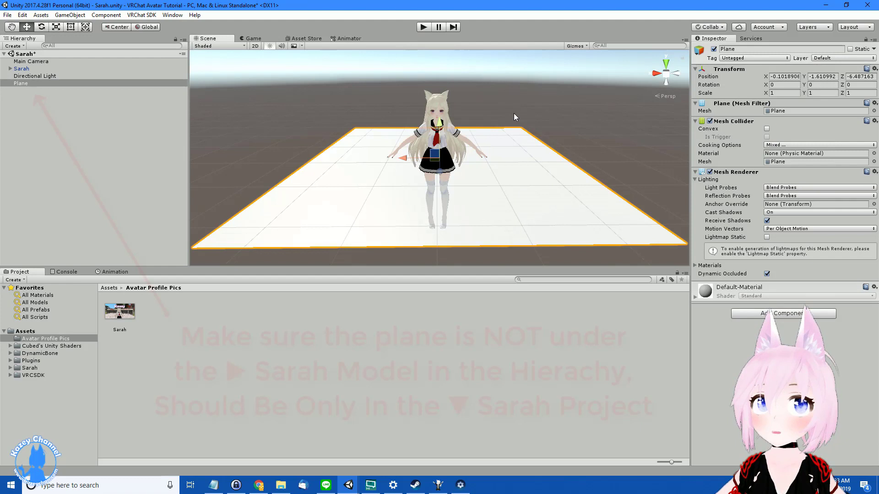
left_click(783, 84)
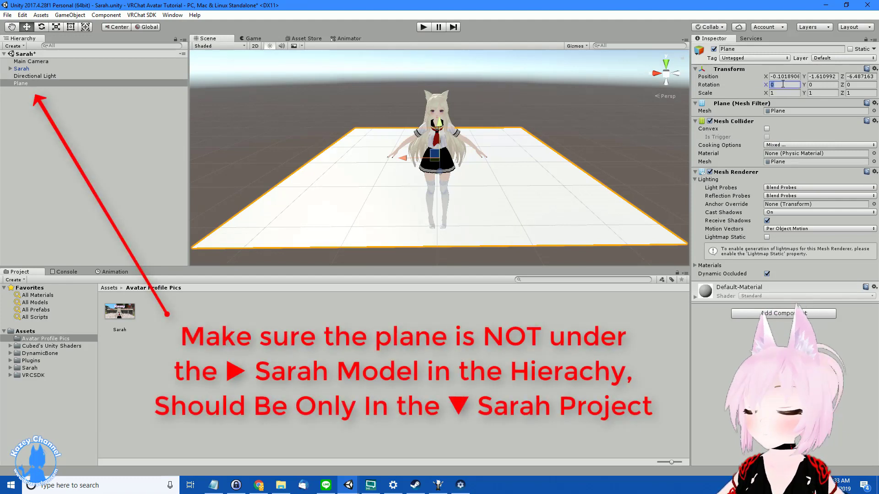
type("90")
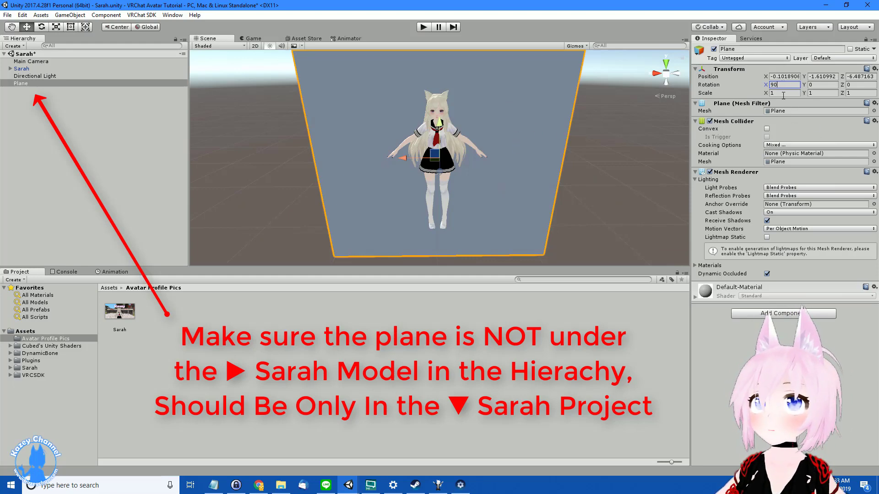
Set the plane's scale to 0.1 in X, 0.1 in Y and 0.05 in Z
left_click(783, 93)
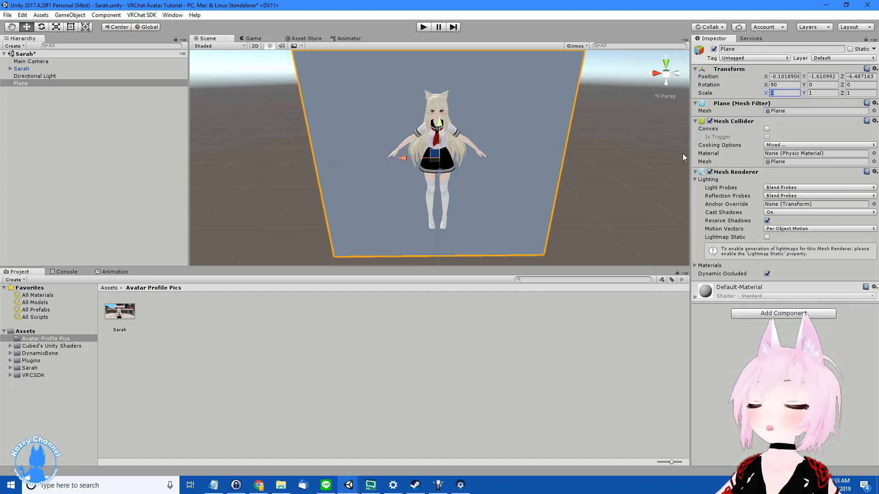
type("0.1")
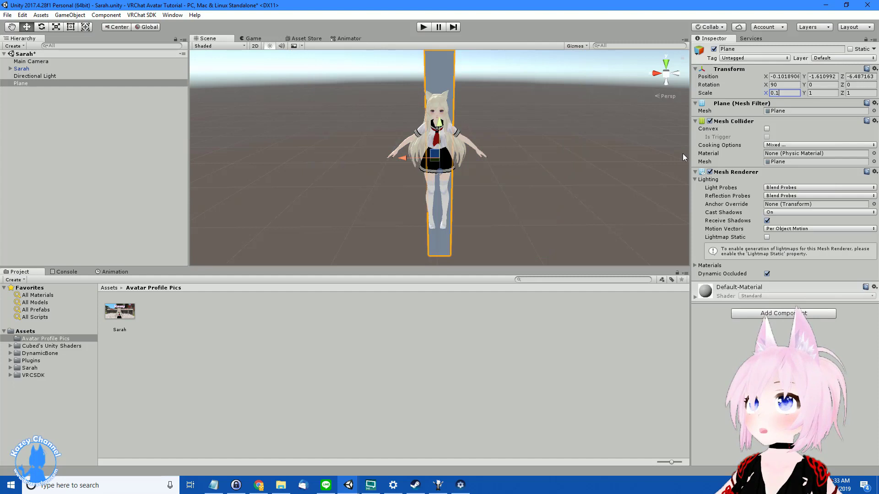
key("Tab")
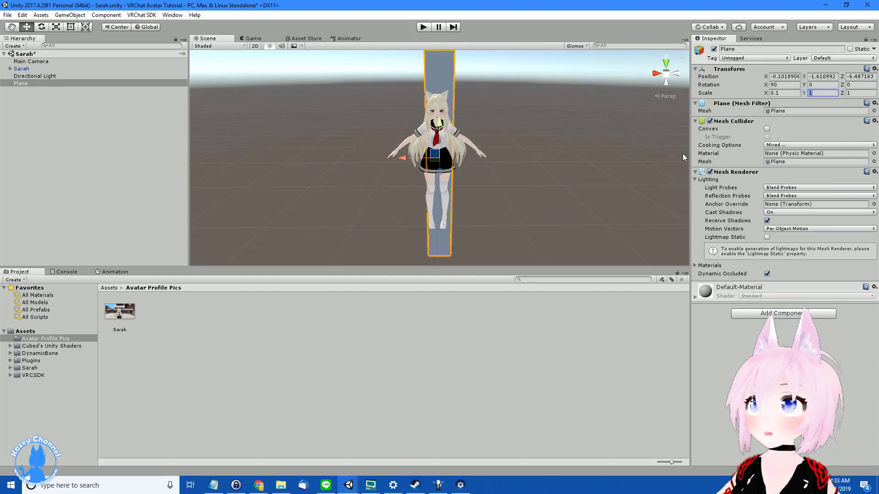
type("0.")
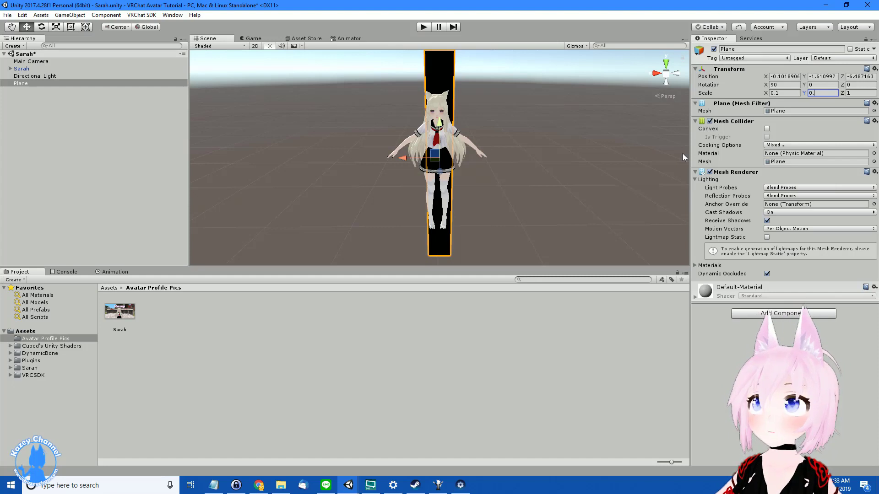
type("1")
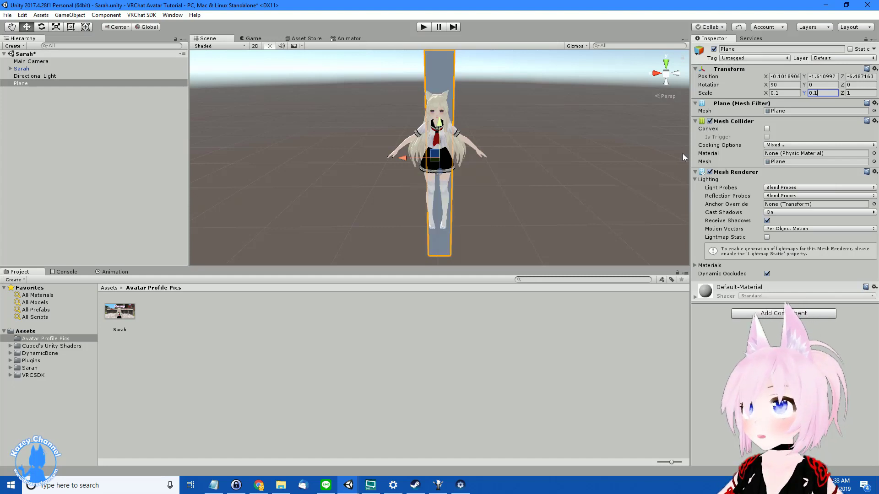
key("Tab")
type("0")
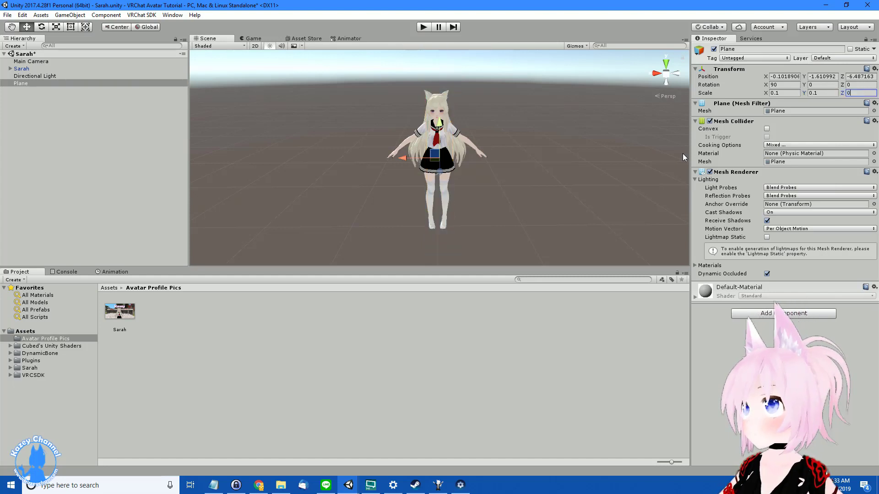
type(".05")
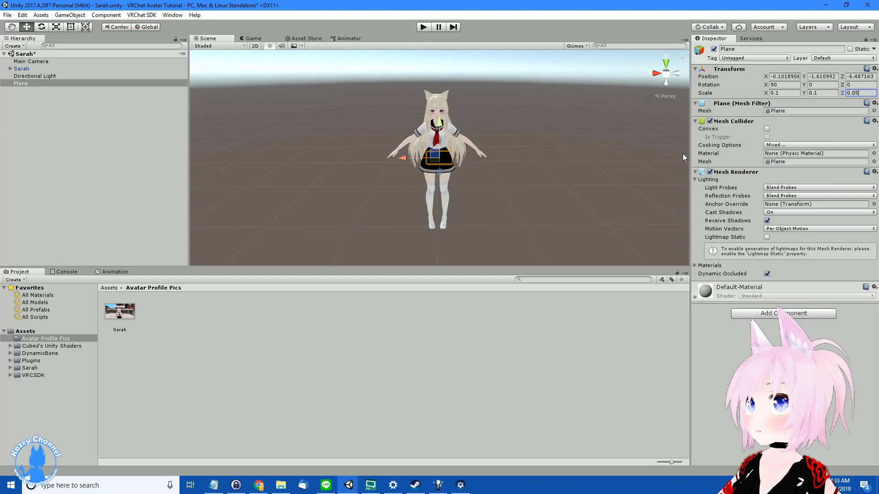
Move the plane beside the avatar's upper body, to about X 2.2, Y 0.64, Z -2.36, and deselect it
left_click_drag(391, 159, 306, 159)
left_click_drag(345, 124, 347, 87)
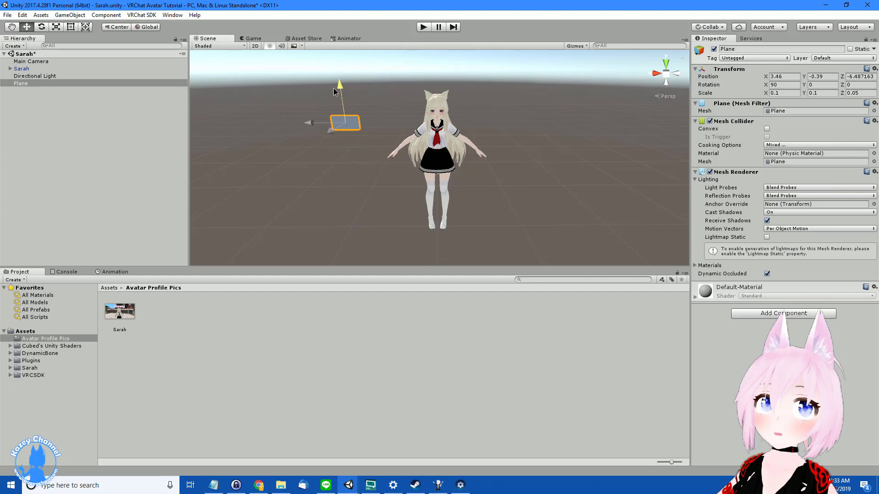
mouse_move(315, 121)
left_mouse_down()
mouse_move(303, 123)
mouse_move(306, 134)
left_mouse_up()
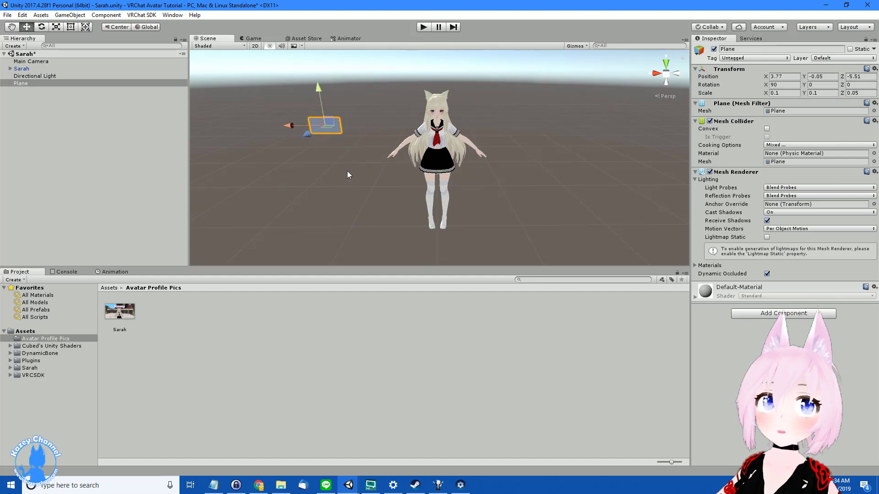
left_click_drag(307, 136, 292, 128)
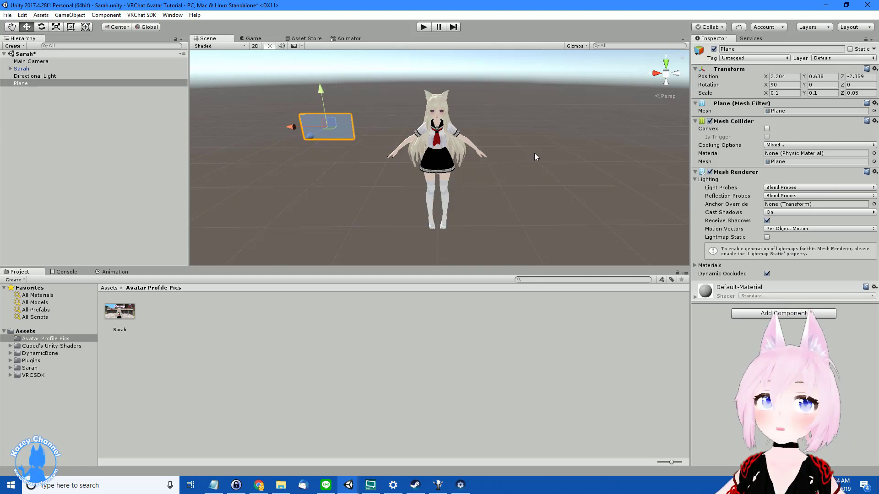
left_click(522, 159)
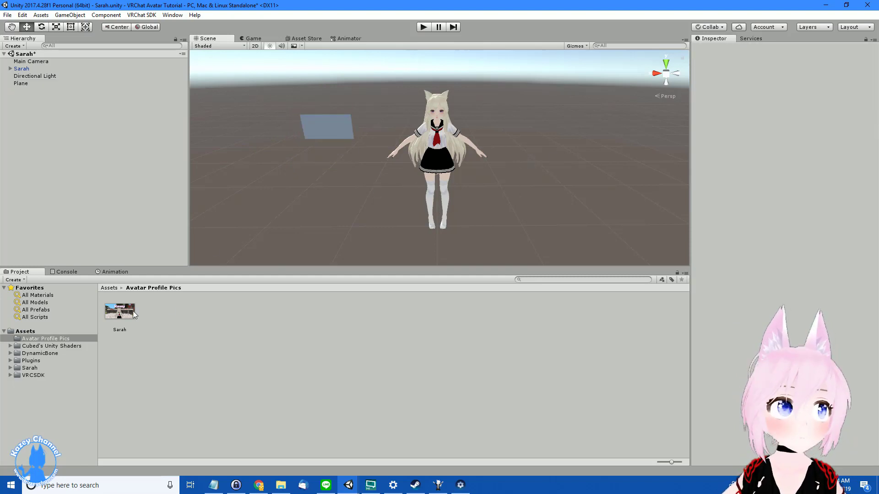
Apply the Sarah image from Avatar Profile Pics to the plane and set its material's shader to Unlit/Texture
left_click(120, 315)
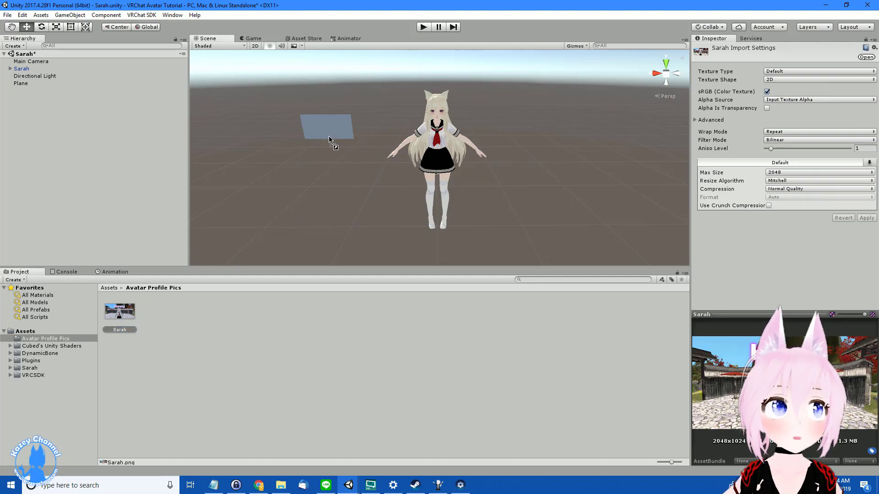
left_click_drag(330, 130, 331, 130)
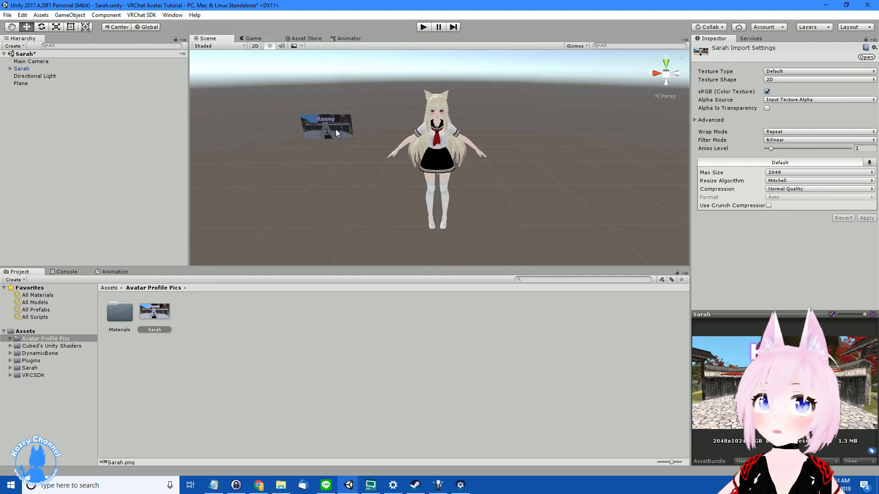
left_click(336, 129)
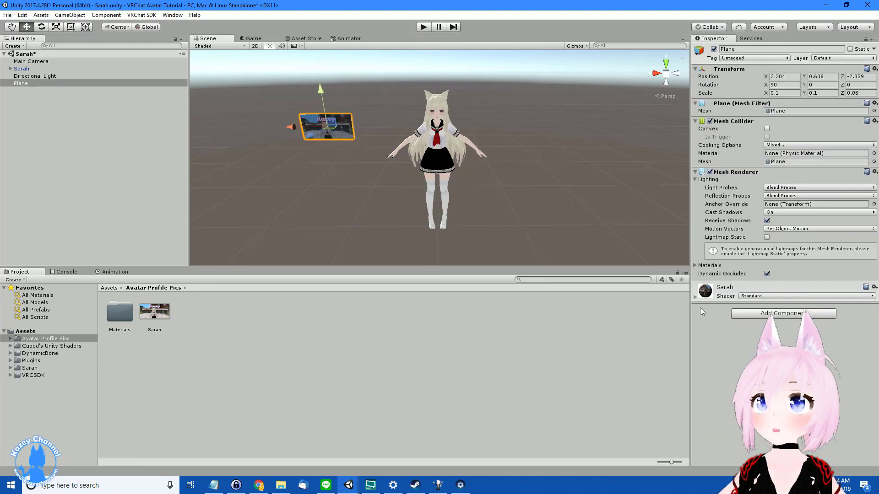
left_click(768, 295)
mouse_move(760, 253)
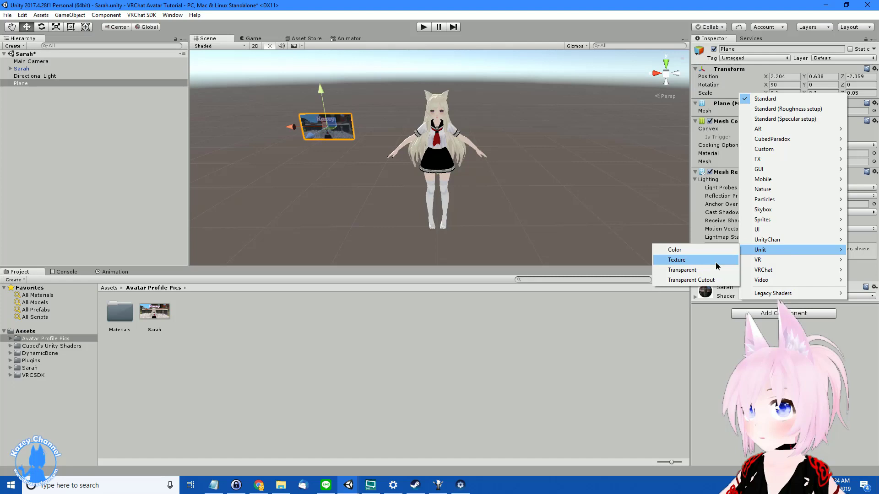
left_click(668, 259)
left_click(320, 144)
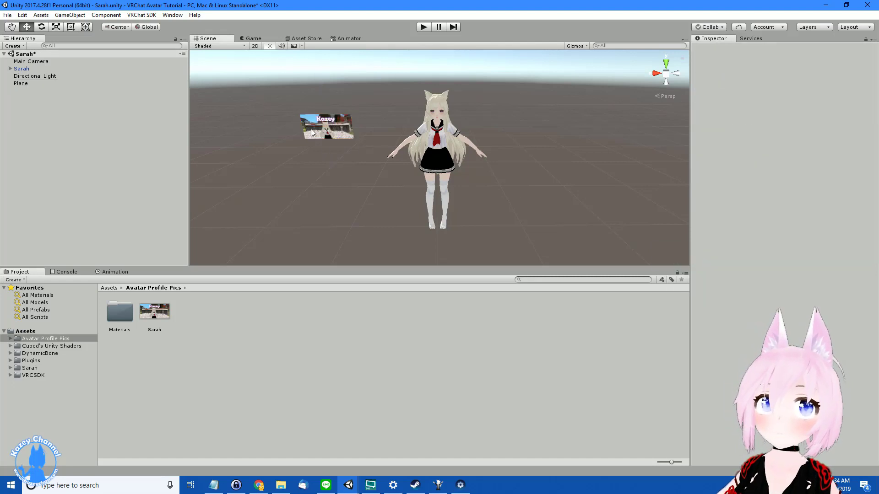
Move the picture plane closer to the view, to about X 2.04, Z -1.67
left_click(312, 128)
mouse_move(292, 126)
left_mouse_down()
mouse_move(304, 127)
mouse_move(283, 137)
left_mouse_up()
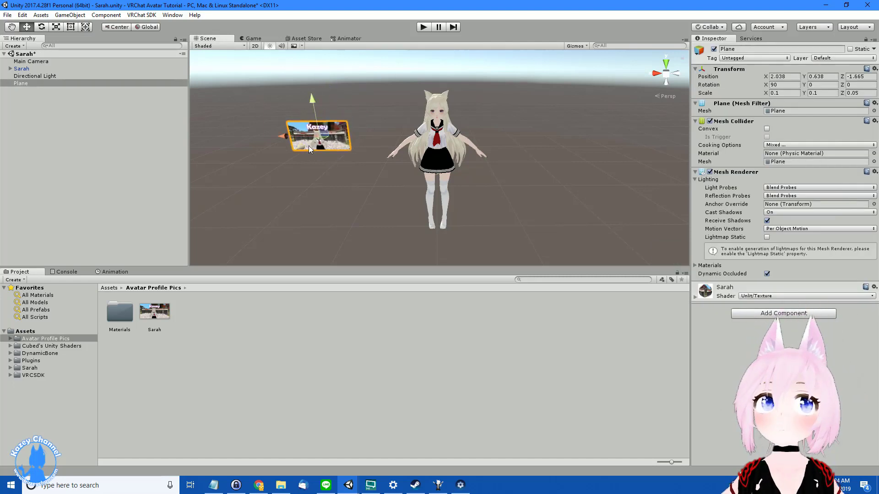
Build and publish the Sarah avatar from the VRChat SDK's build control panel
left_click(140, 15)
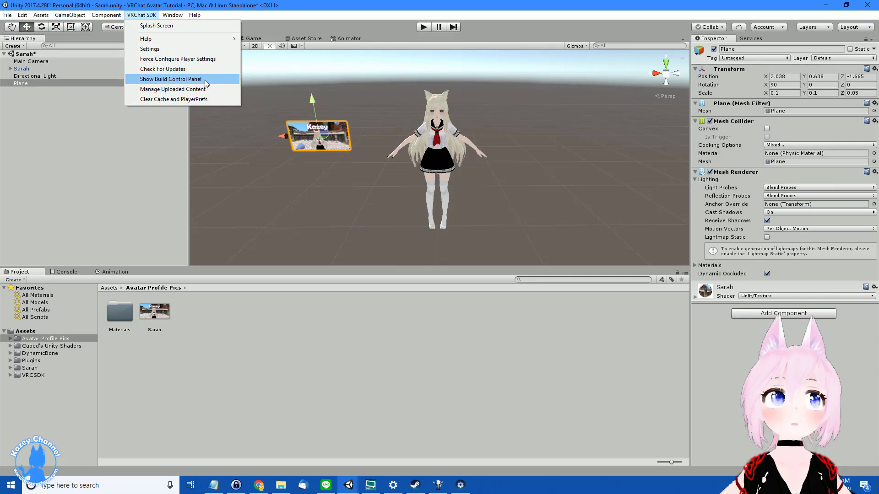
left_click(196, 79)
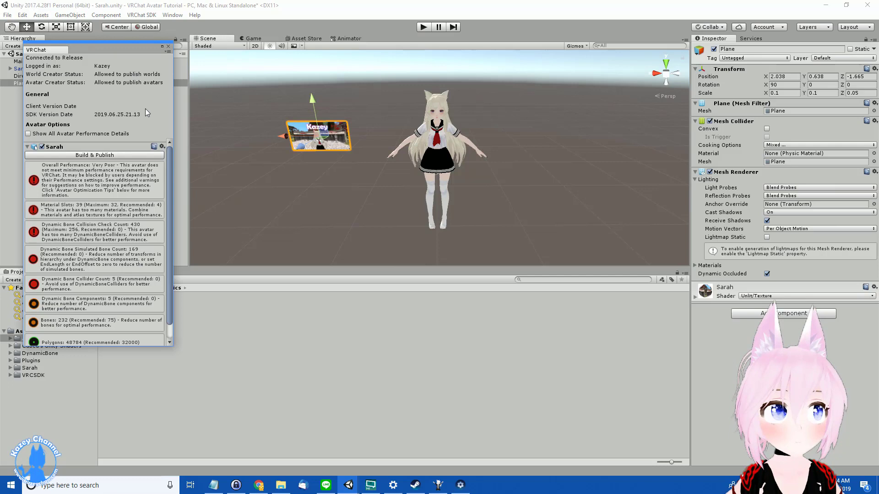
left_click(102, 158)
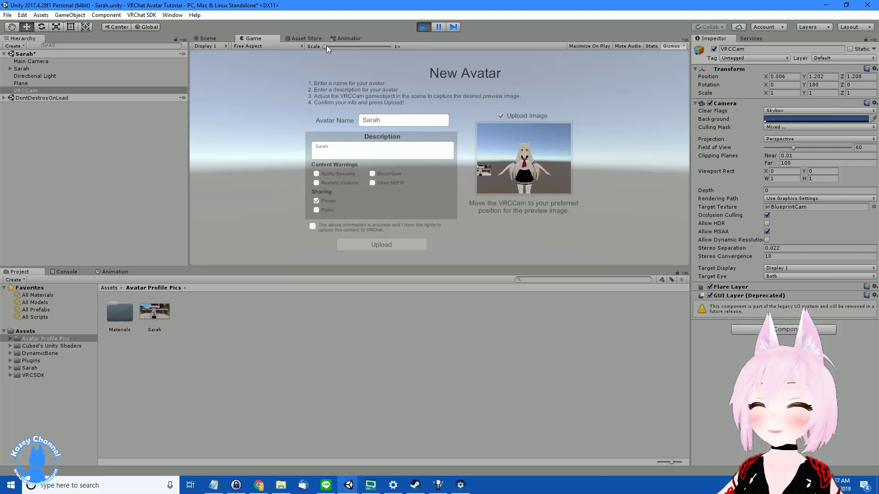
Check the name and description fields of the avatar upload form and the Sarah object's components
left_click_drag(326, 45, 344, 52)
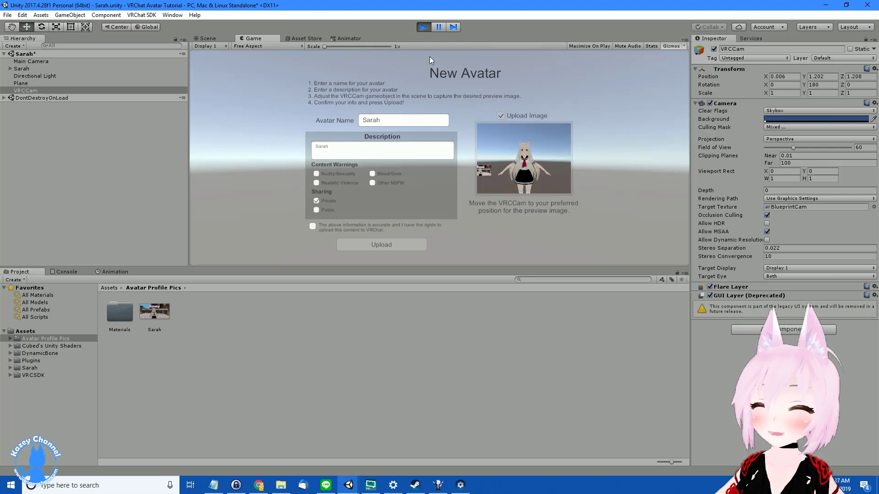
left_click(403, 121)
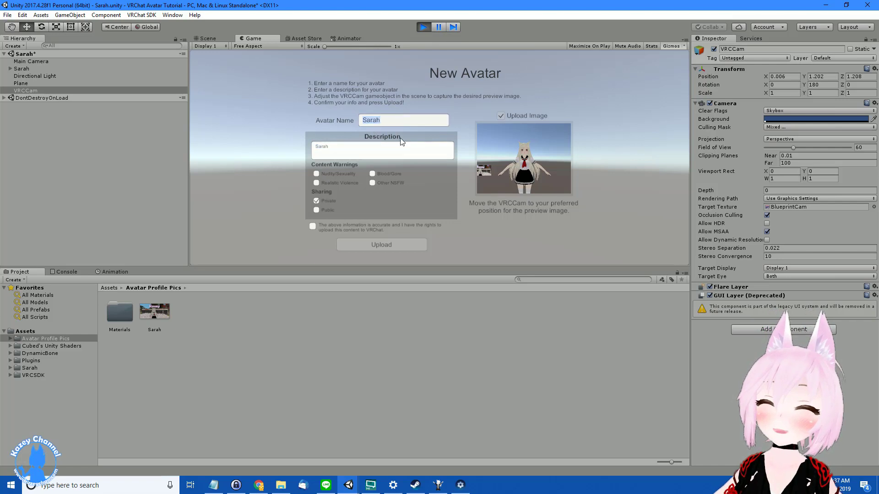
key("Tab")
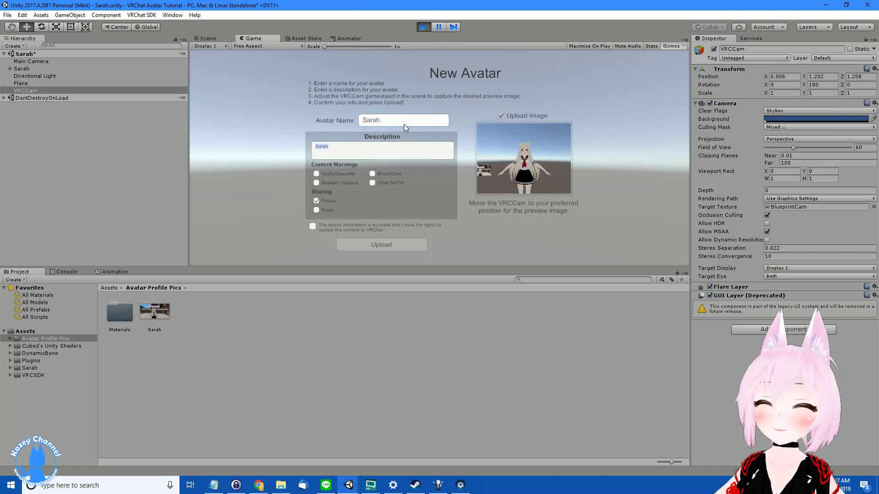
left_click(209, 40)
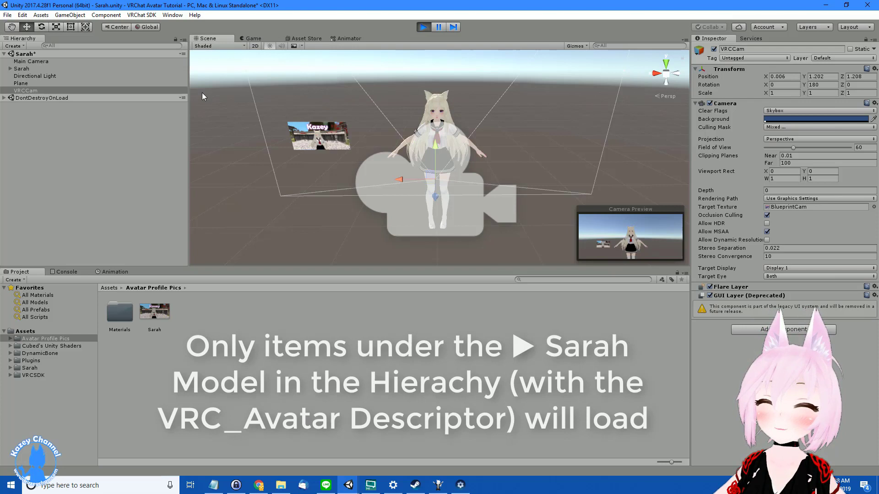
left_click(21, 68)
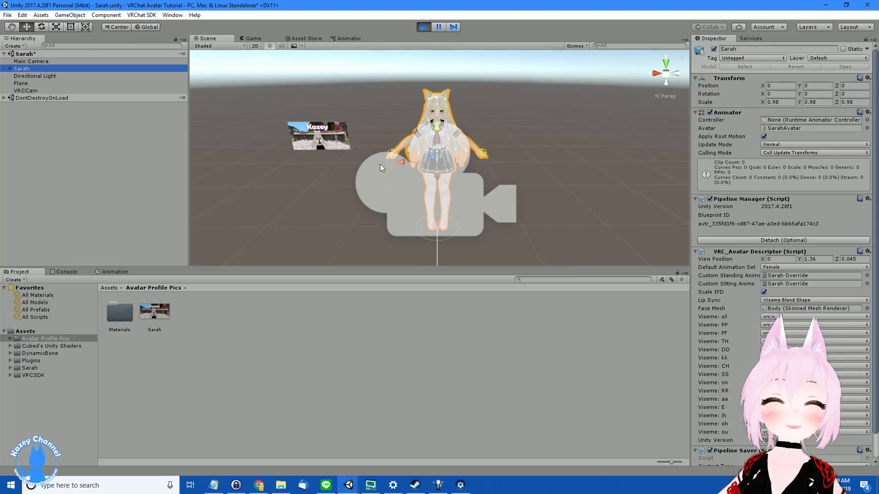
left_click(251, 40)
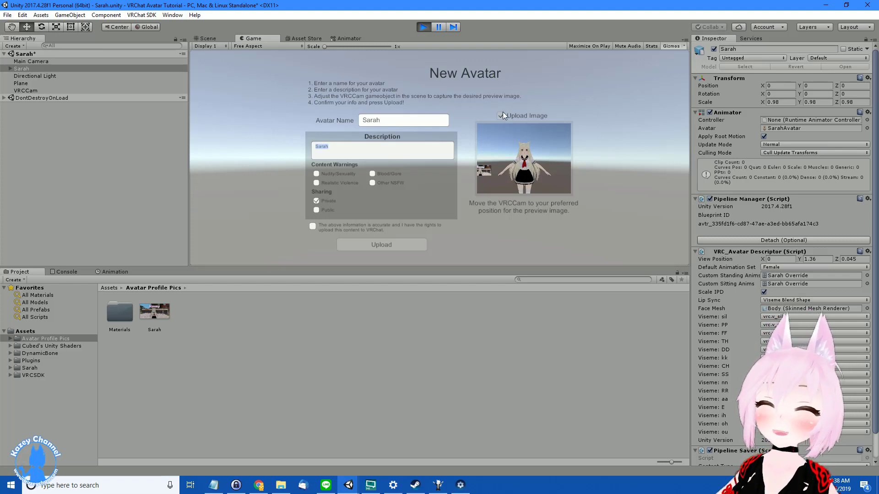
Move the VRCCam in the scene in front of the picture plane, to about X 2.06, Y 0.68, Z -1.22
left_click(211, 40)
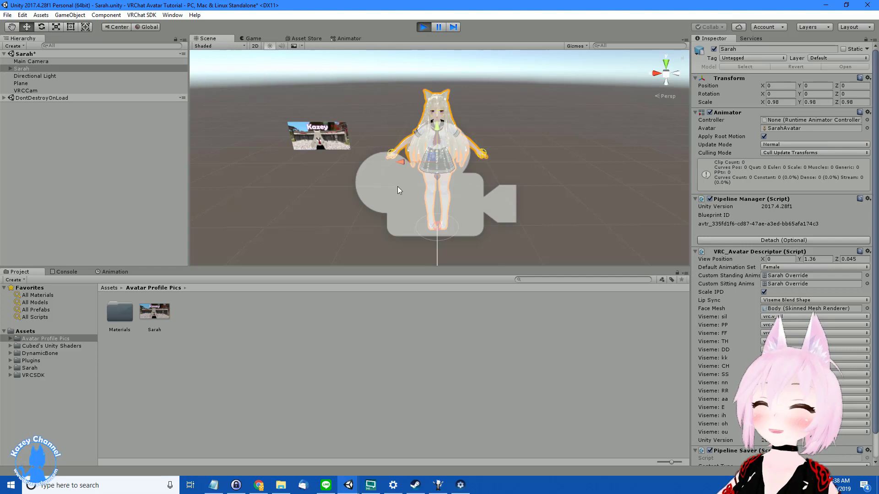
left_click(30, 90)
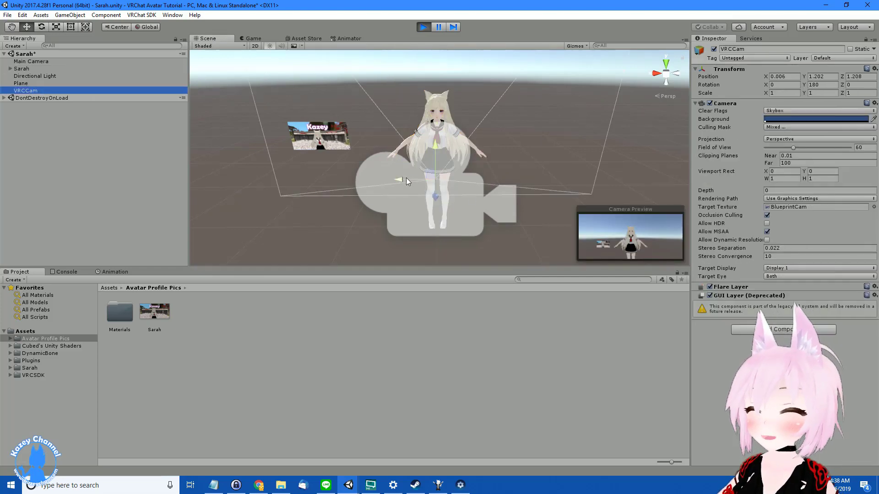
left_click_drag(406, 178, 228, 129)
left_click_drag(245, 94, 323, 177)
left_click_drag(290, 141, 276, 141)
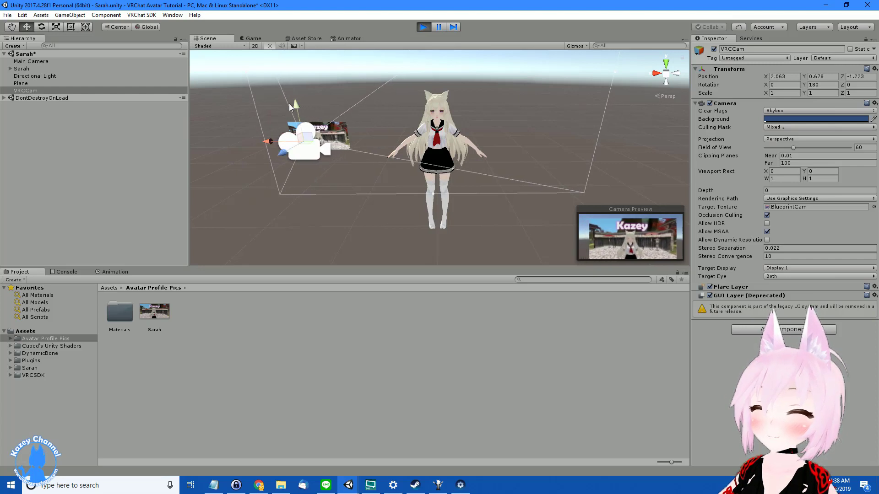
Fine-tune the VRCCam's position to about X 2.04, Y 0.63, Z -1.27 so the picture fills its preview
mouse_move(298, 104)
left_mouse_down()
mouse_move(295, 112)
mouse_move(307, 102)
left_mouse_up()
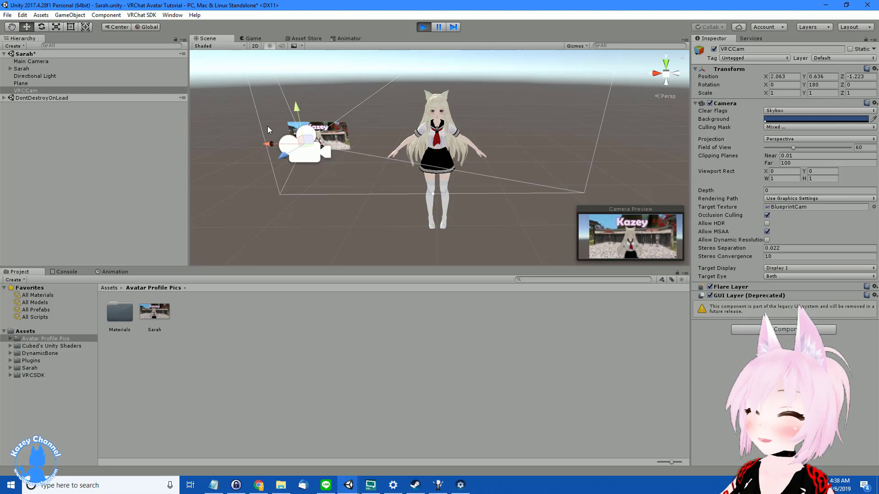
left_click_drag(272, 144, 273, 144)
left_click_drag(300, 103, 303, 100)
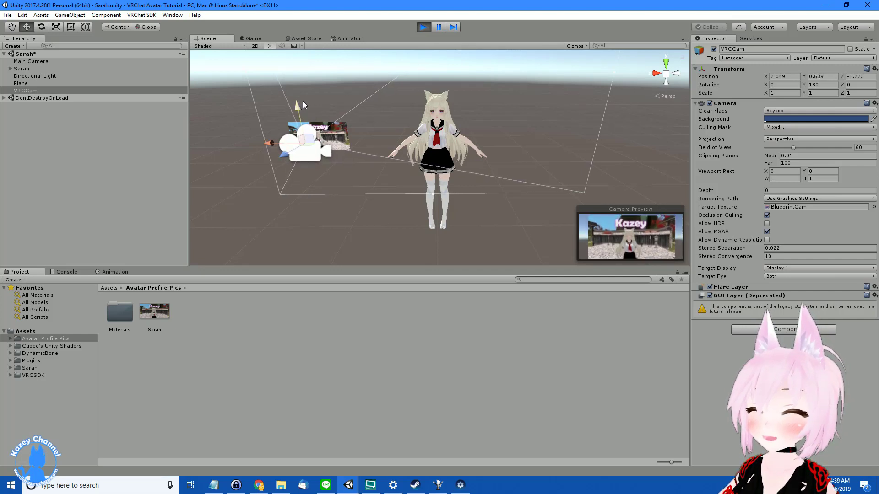
left_click_drag(286, 155, 284, 155)
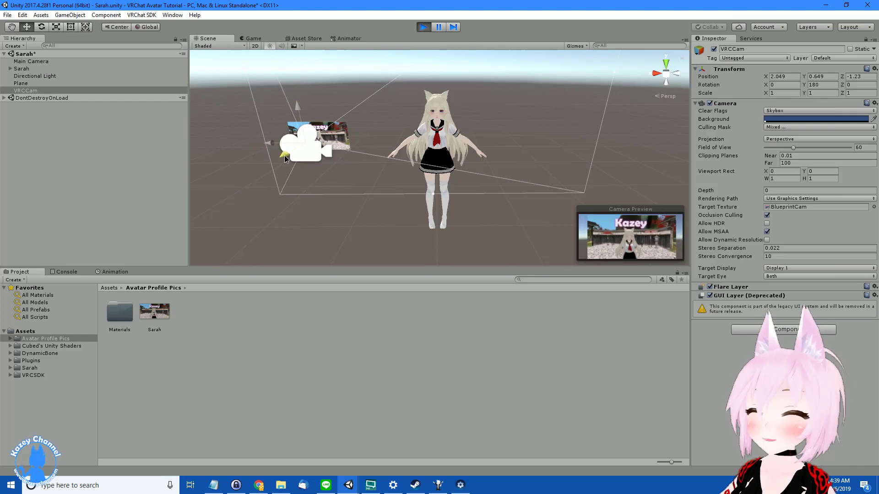
left_click_drag(300, 103, 298, 106)
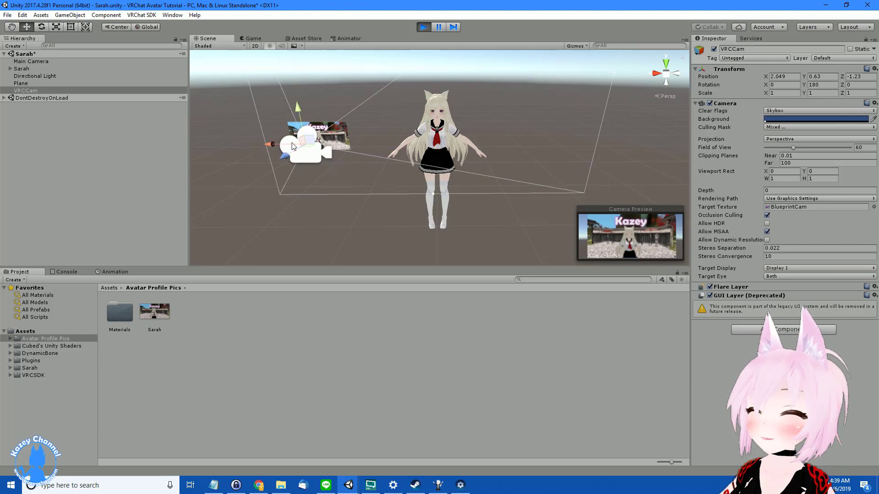
left_click_drag(286, 153, 288, 152)
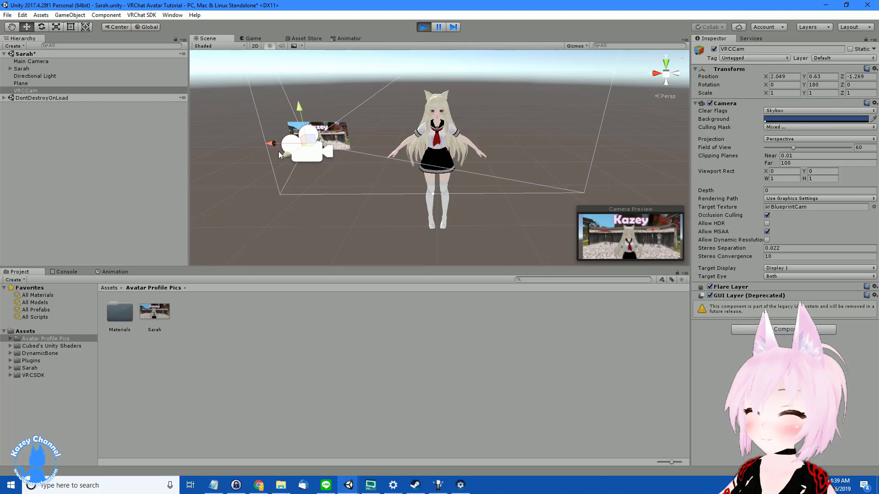
left_click_drag(268, 143, 270, 147)
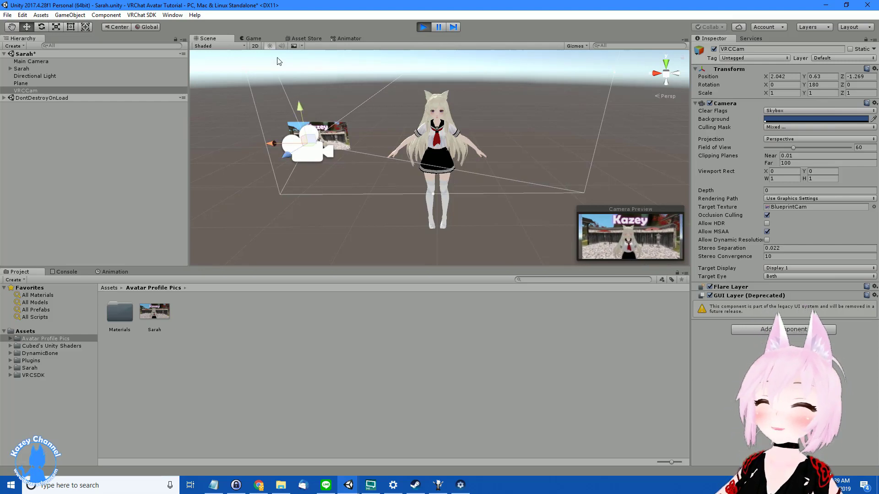
Confirm the content accuracy and upload rights in the New Avatar form, upload the avatar and dismiss the completion dialog
left_click(256, 40)
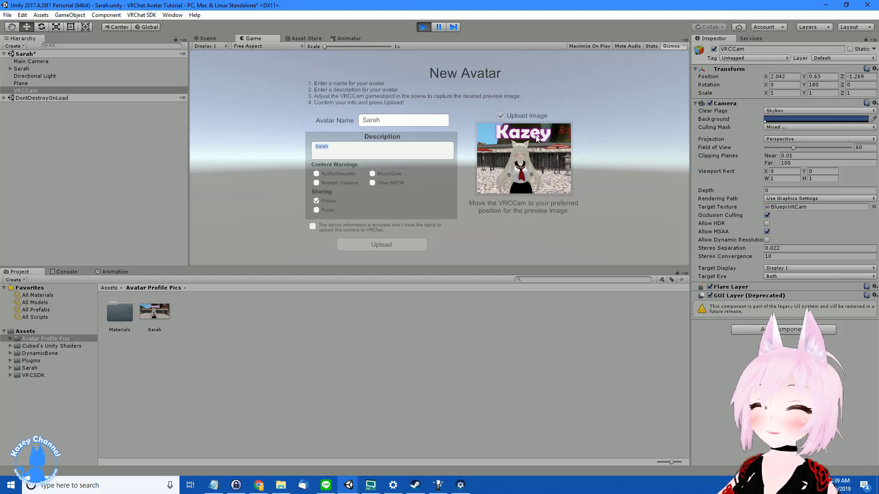
left_click(347, 227)
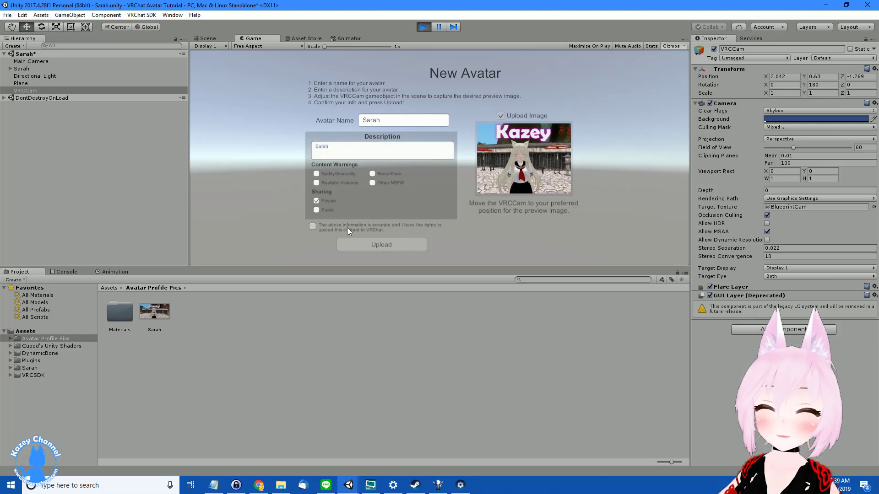
left_click(382, 249)
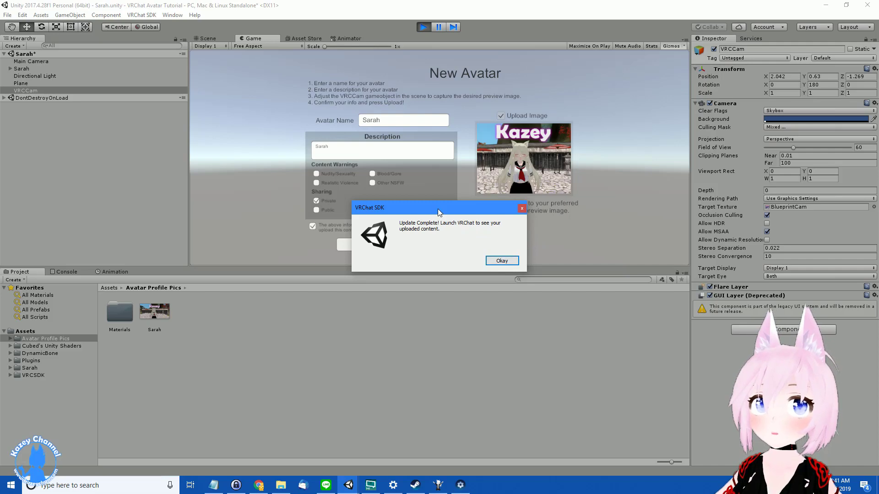
left_click(502, 261)
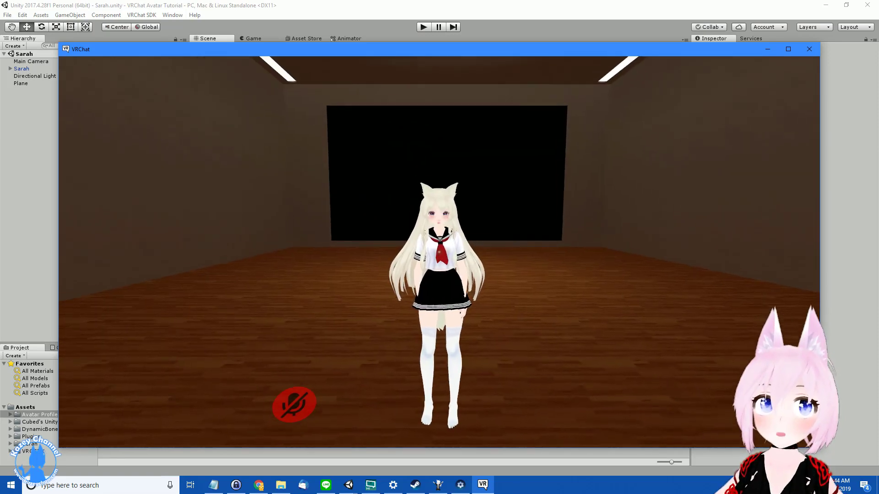
In VRChat, browse the avatar list to check the uploaded profile picture and preview the blue-haired avatar under My Creations
key("Escape")
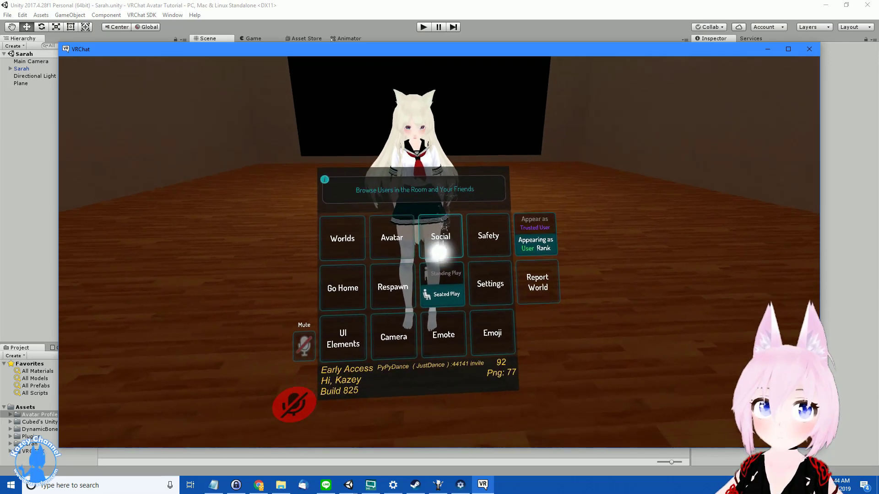
left_click(439, 253)
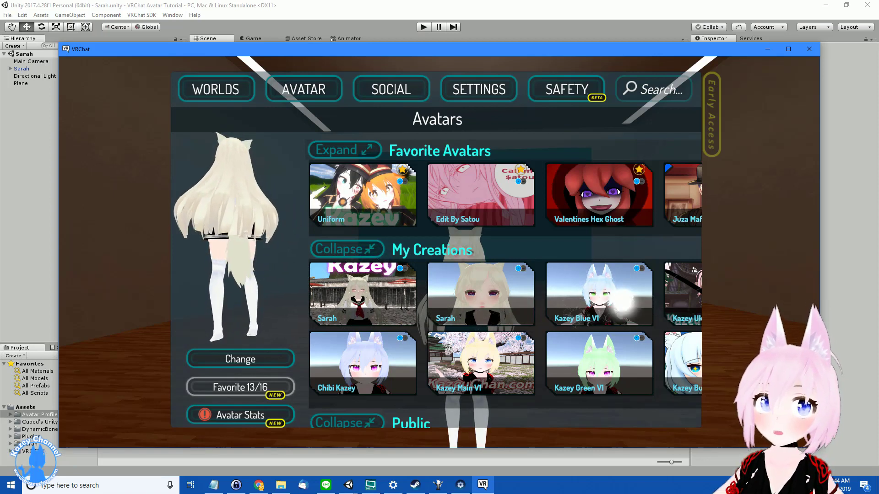
left_click(627, 292)
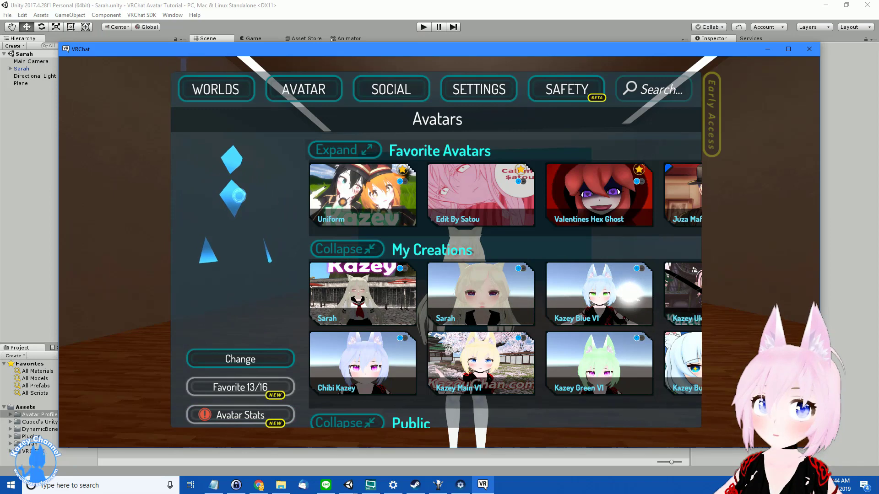